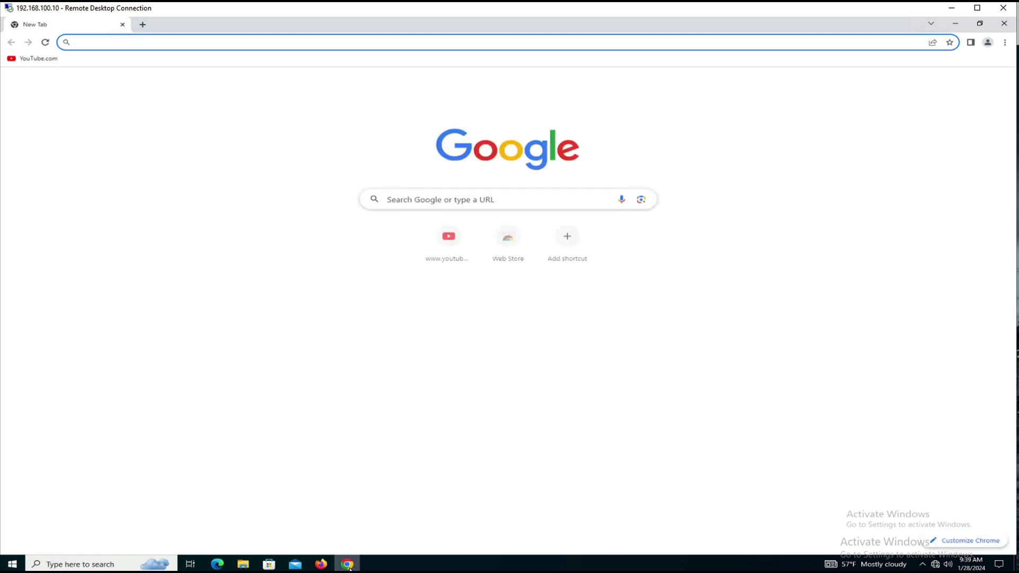
# Show the details of the inactive 9300X-UMB-POD01 tunnel and highlight its tunnel ID and passphrase.
pyautogui.click(36, 59)
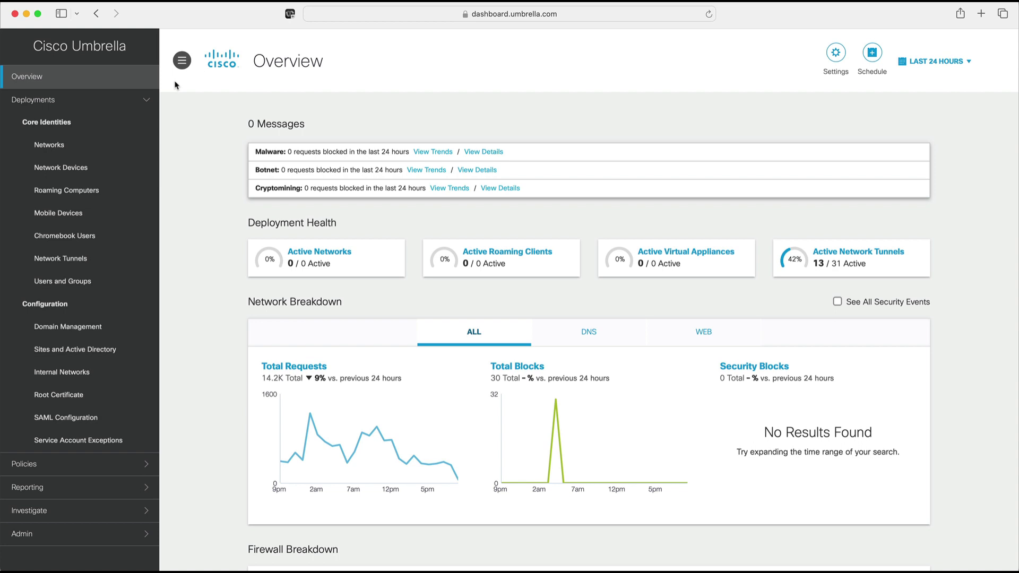
pyautogui.click(60, 259)
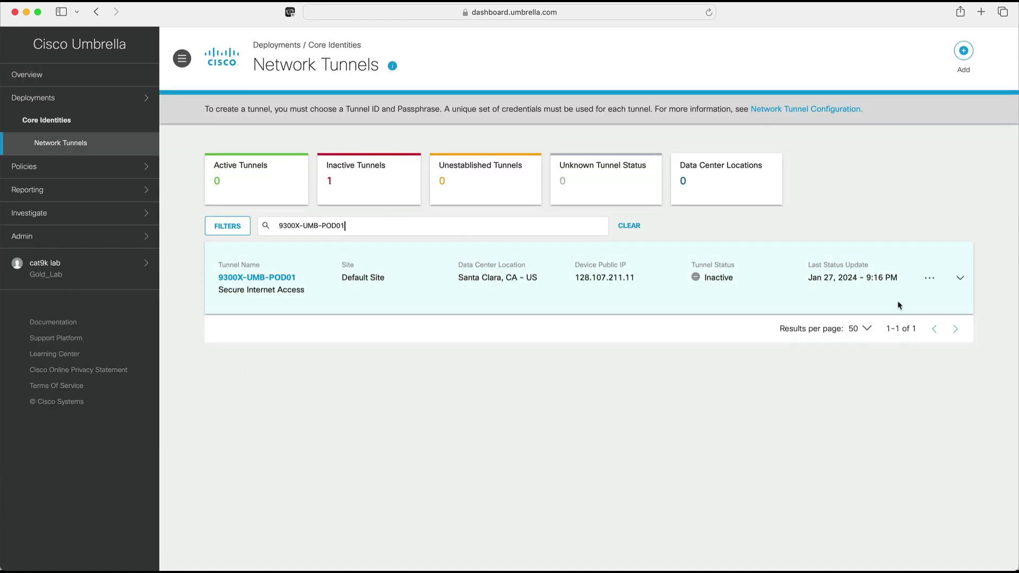
pyautogui.click(929, 278)
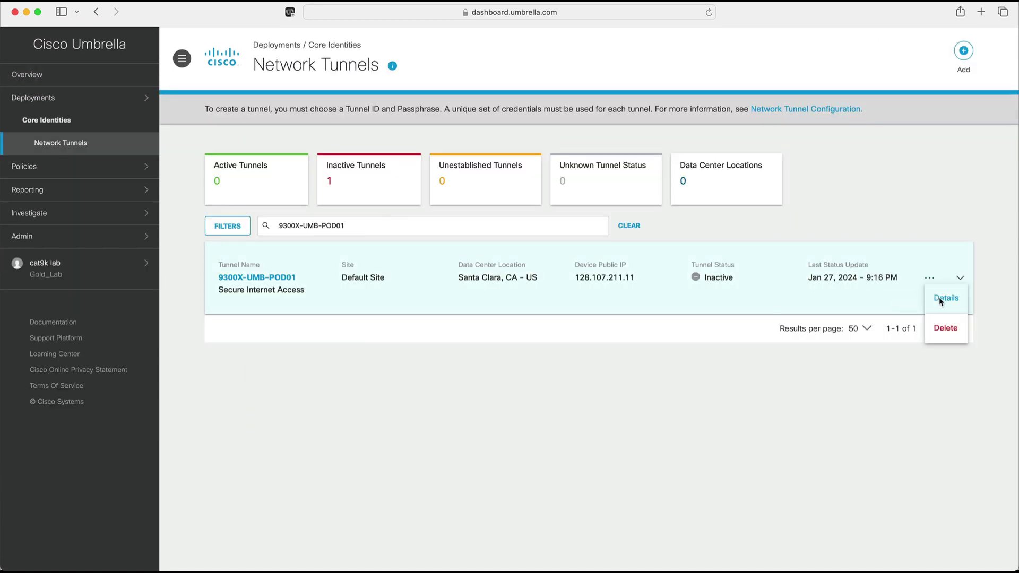
pyautogui.click(939, 300)
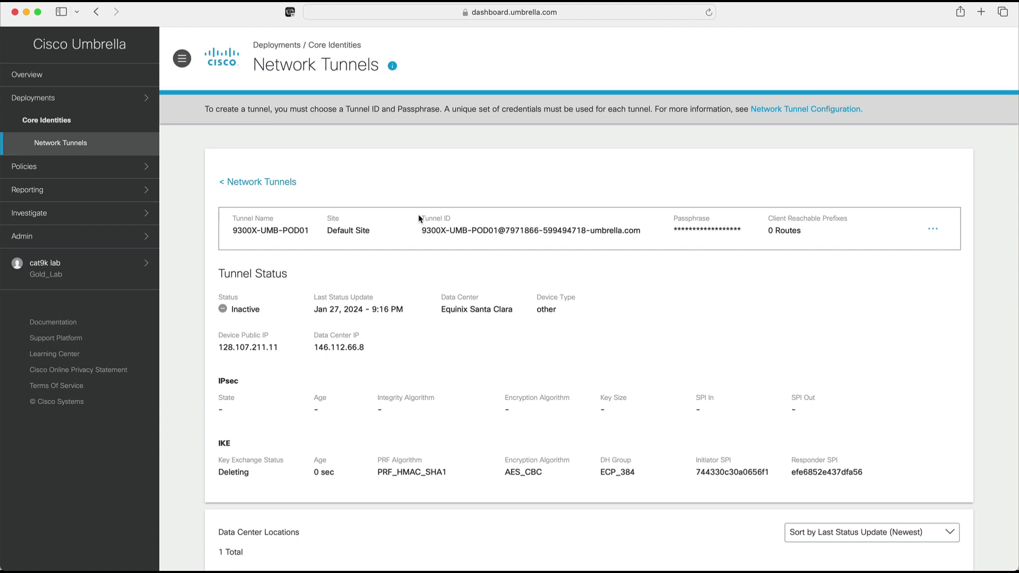
pyautogui.moveTo(419, 218); pyautogui.dragTo(749, 244)
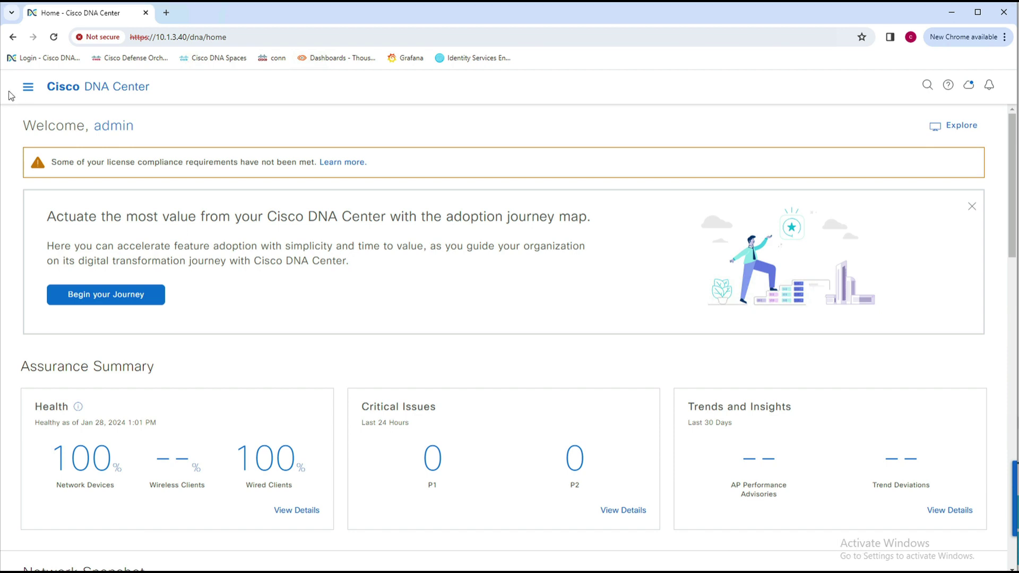
# Open the Cat9K_Umbrella template from Tools > Template Hub to view its IKEv2/IPsec configuration.
pyautogui.click(28, 88)
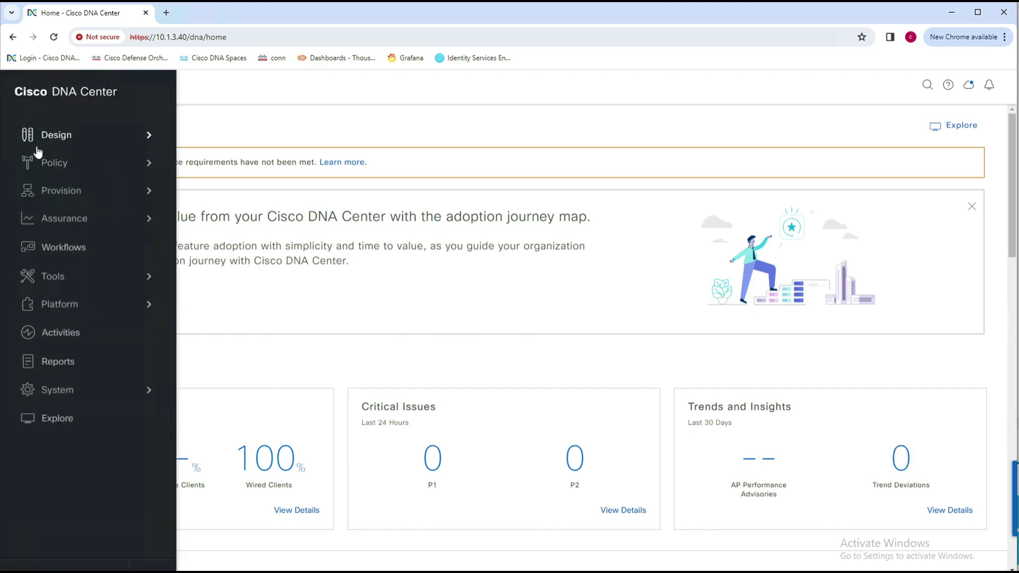
pyautogui.moveTo(49, 281)
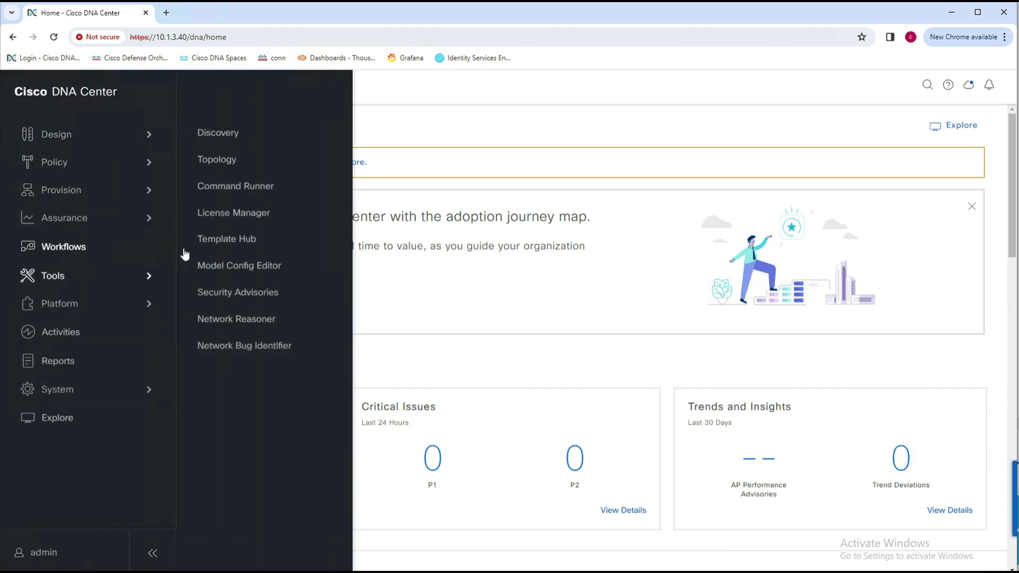
pyautogui.click(222, 243)
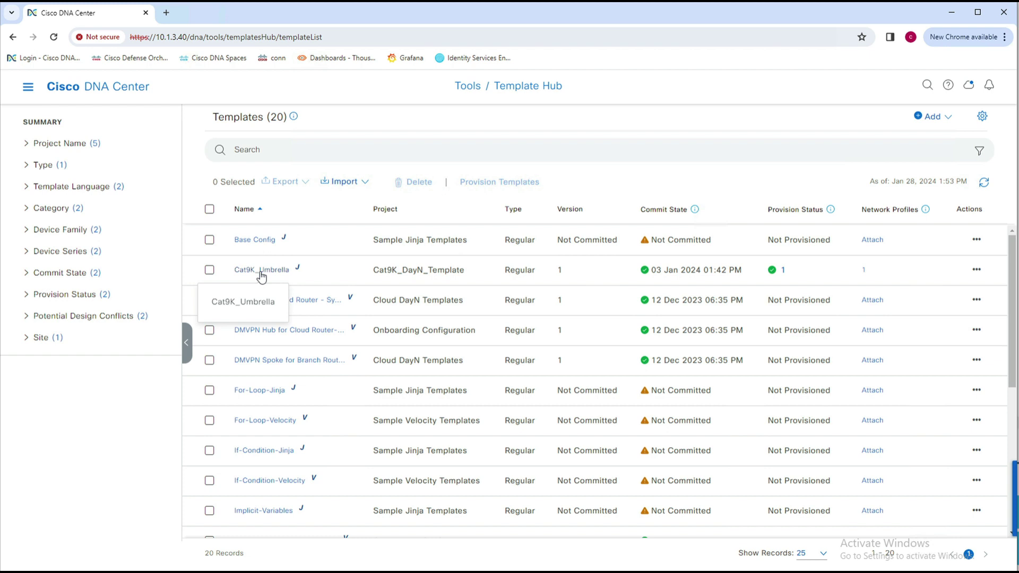
pyautogui.click(261, 272)
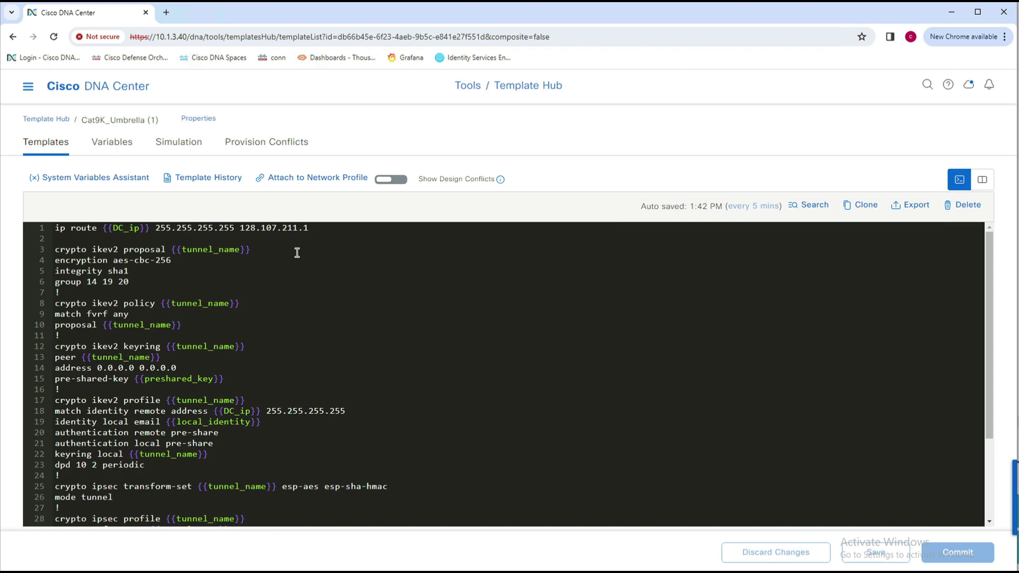
pyautogui.click(56, 252)
pyautogui.moveTo(65, 254); pyautogui.dragTo(150, 389)
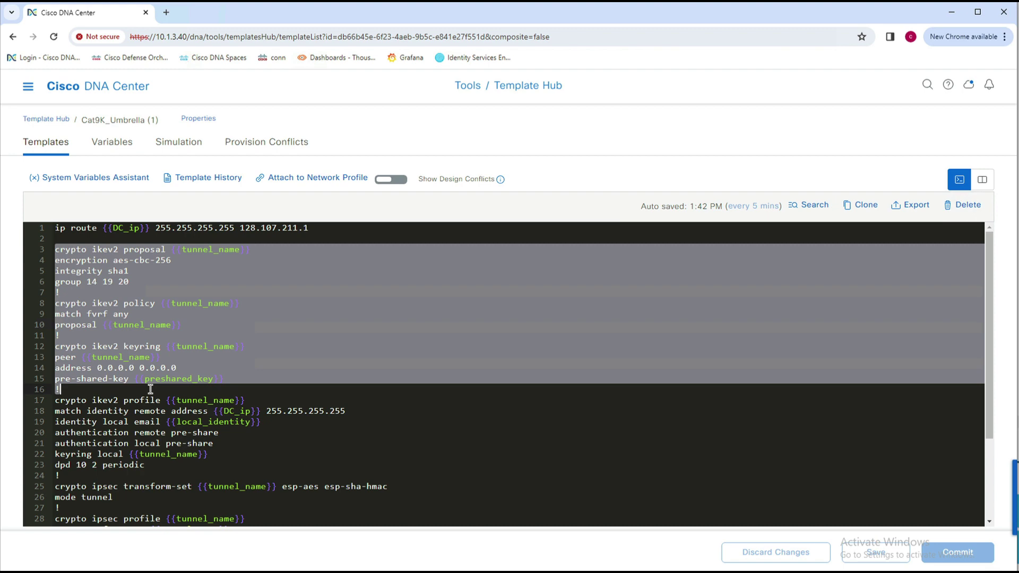
pyautogui.click(58, 401)
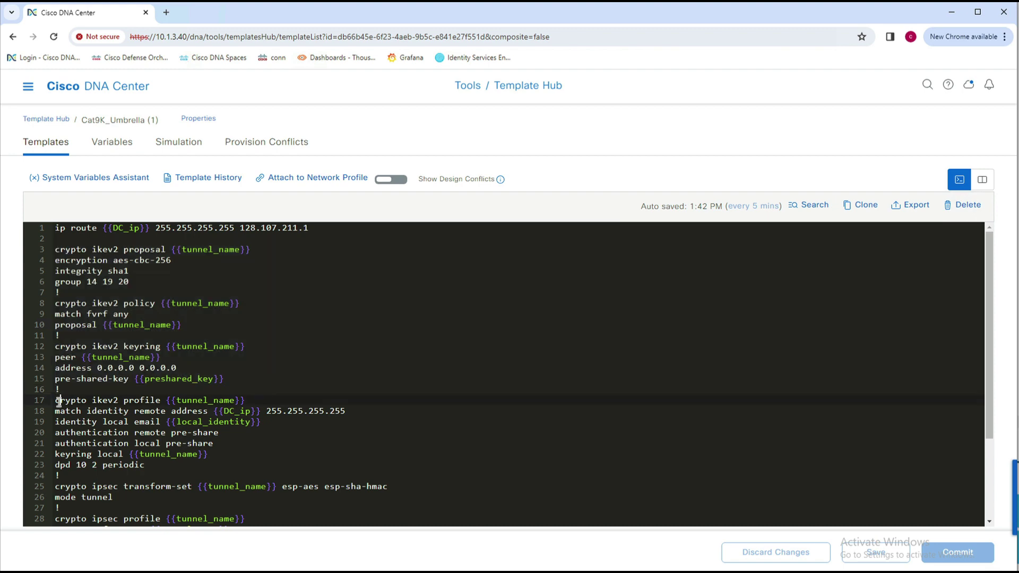
pyautogui.moveTo(59, 401); pyautogui.dragTo(85, 475)
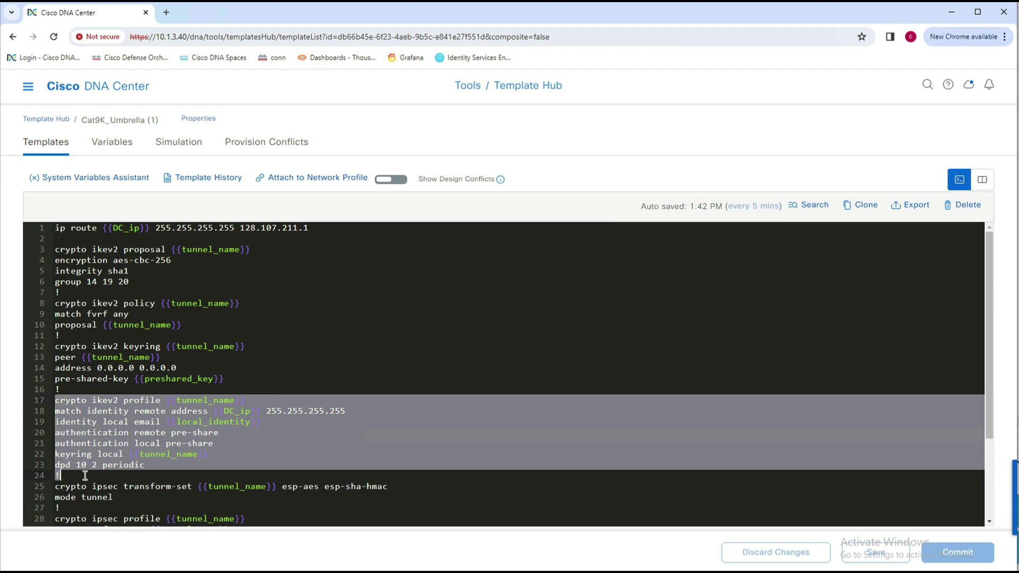
pyautogui.scroll(-4, 85, 475)
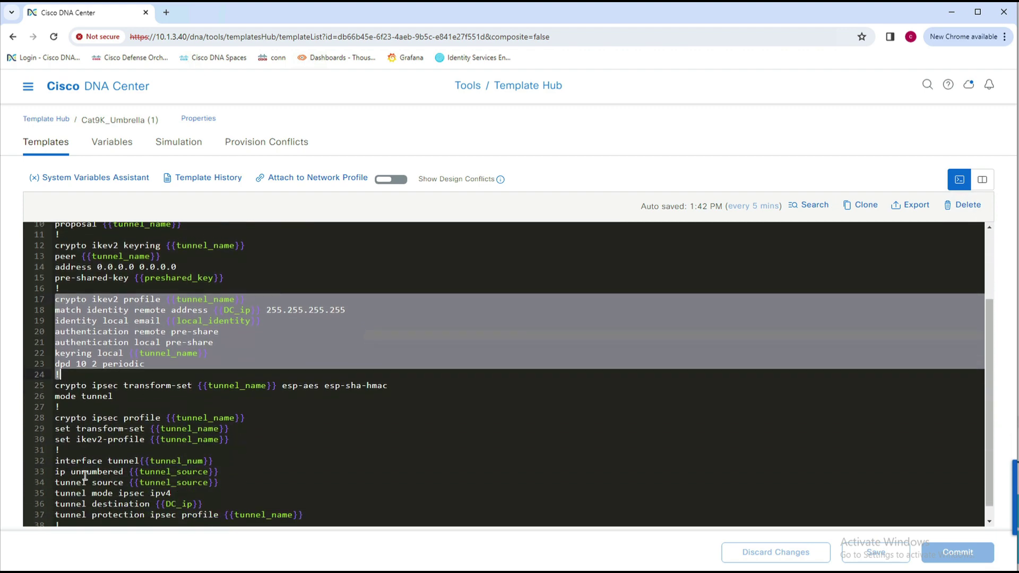
pyautogui.scroll(-1, 85, 476)
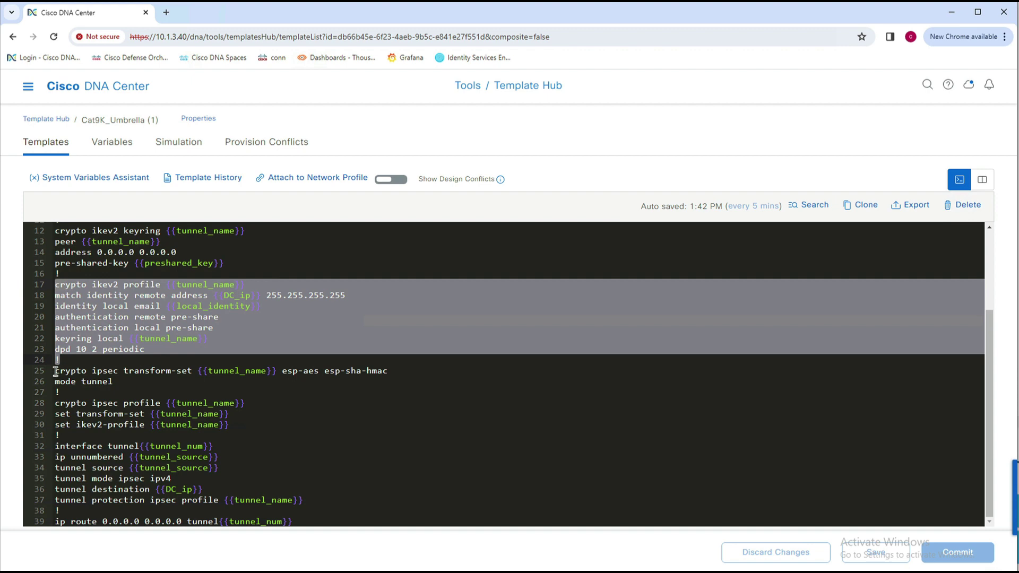
pyautogui.moveTo(56, 370); pyautogui.dragTo(187, 437)
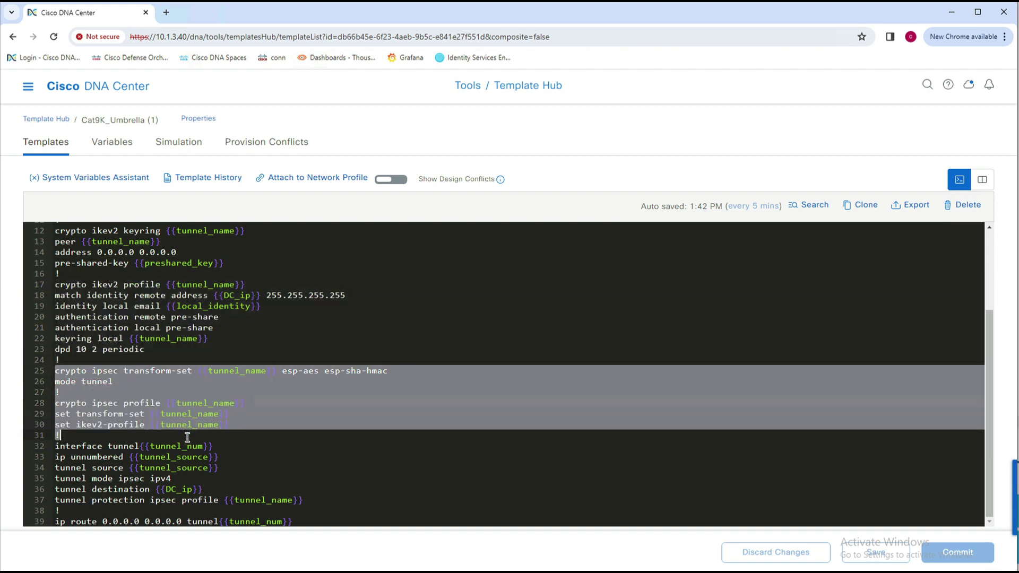
pyautogui.click(56, 448)
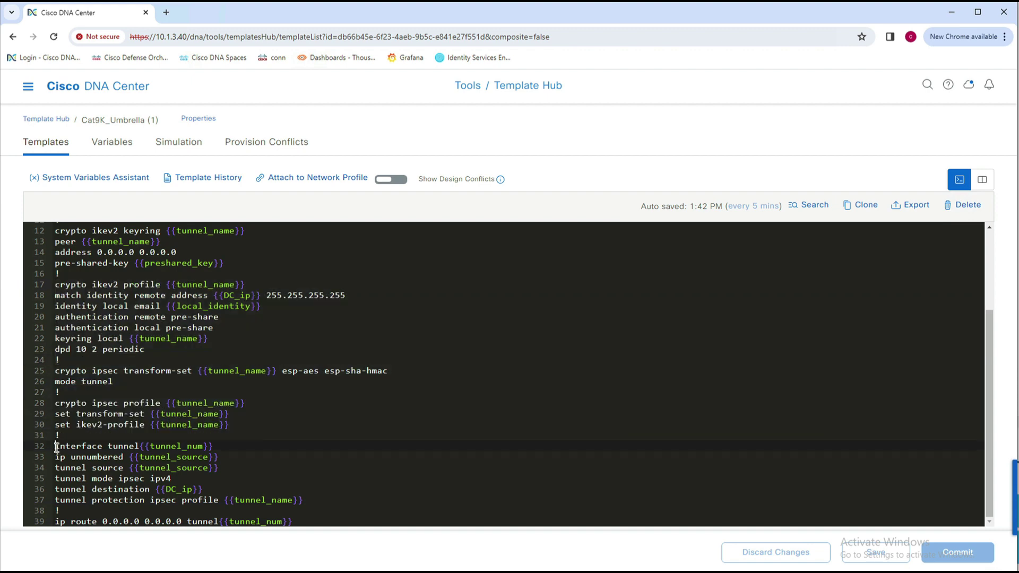
pyautogui.moveTo(57, 447); pyautogui.dragTo(83, 513)
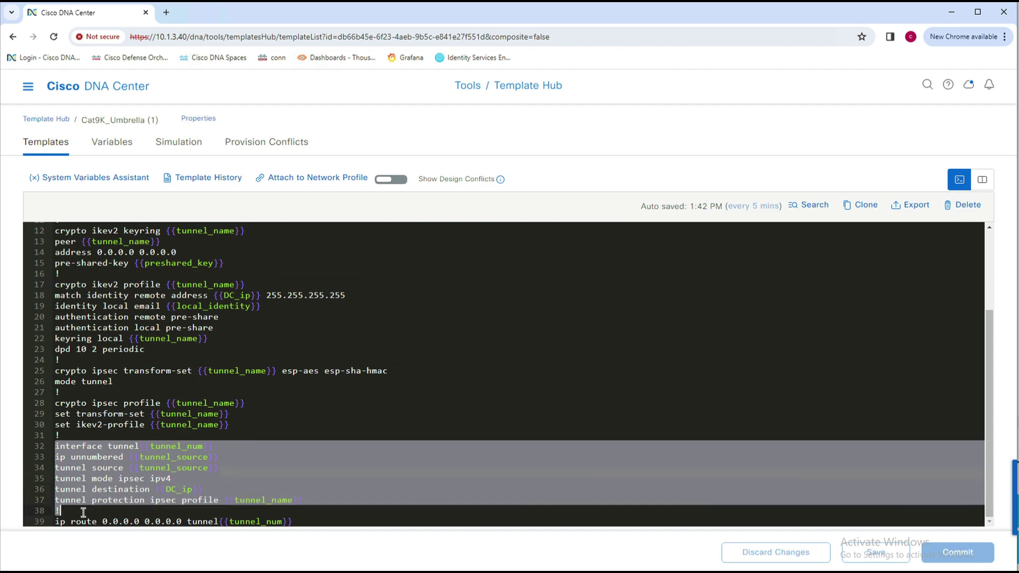
pyautogui.moveTo(308, 514); pyautogui.dragTo(292, 522)
pyautogui.moveTo(167, 516); pyautogui.dragTo(45, 530)
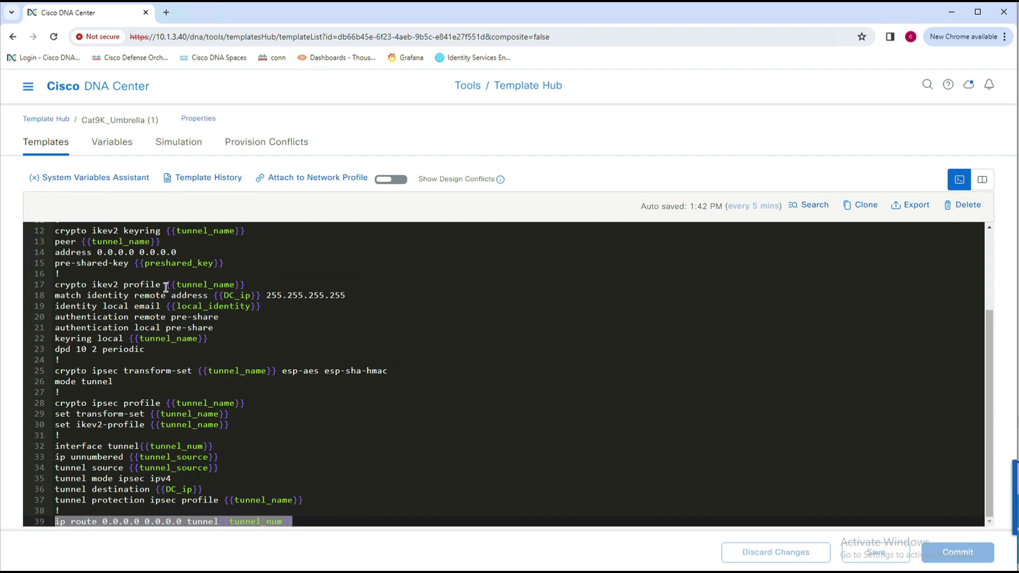
pyautogui.click(28, 91)
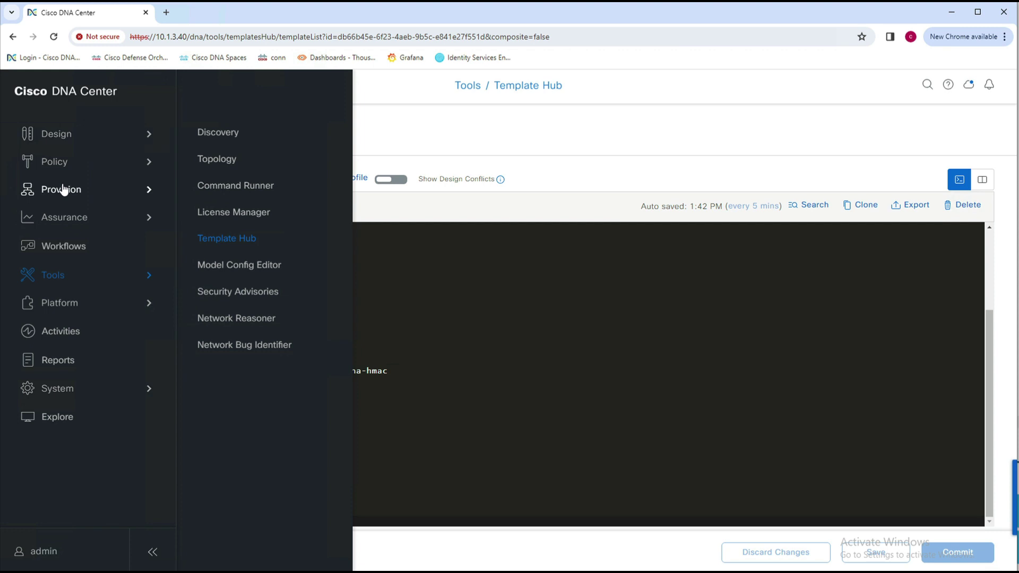
# Start provisioning C9300X-Edge-POD1 from the inventory and reach its template parameters in Advanced Configuration.
pyautogui.moveTo(62, 188)
pyautogui.click(225, 151)
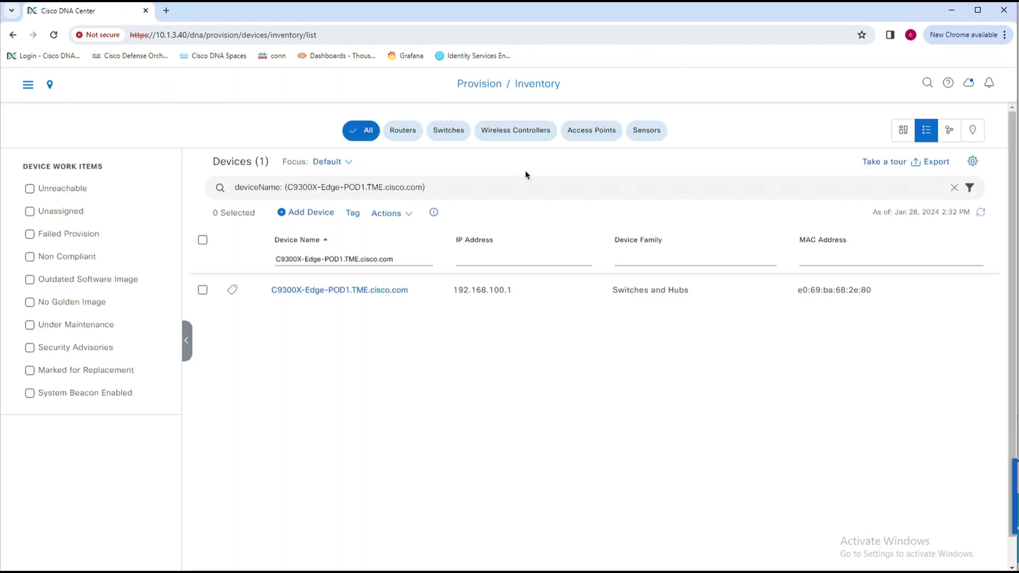
pyautogui.click(203, 290)
pyautogui.click(408, 214)
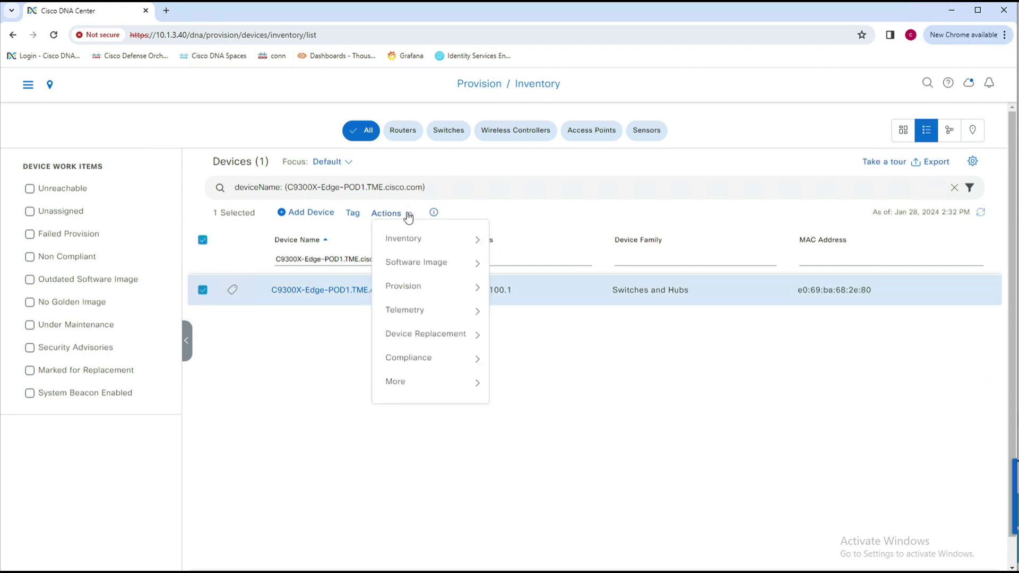
pyautogui.moveTo(417, 287)
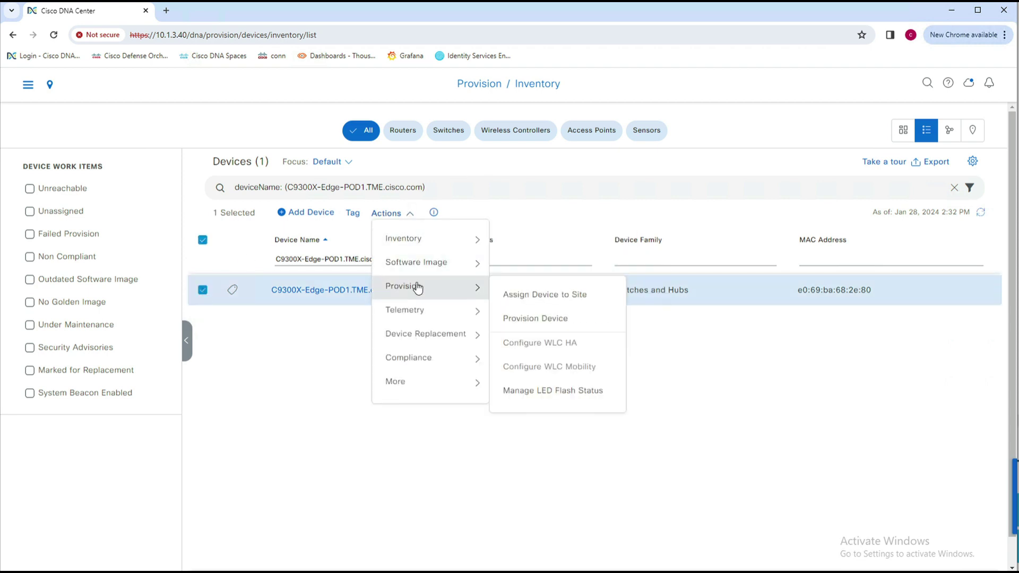
pyautogui.click(510, 320)
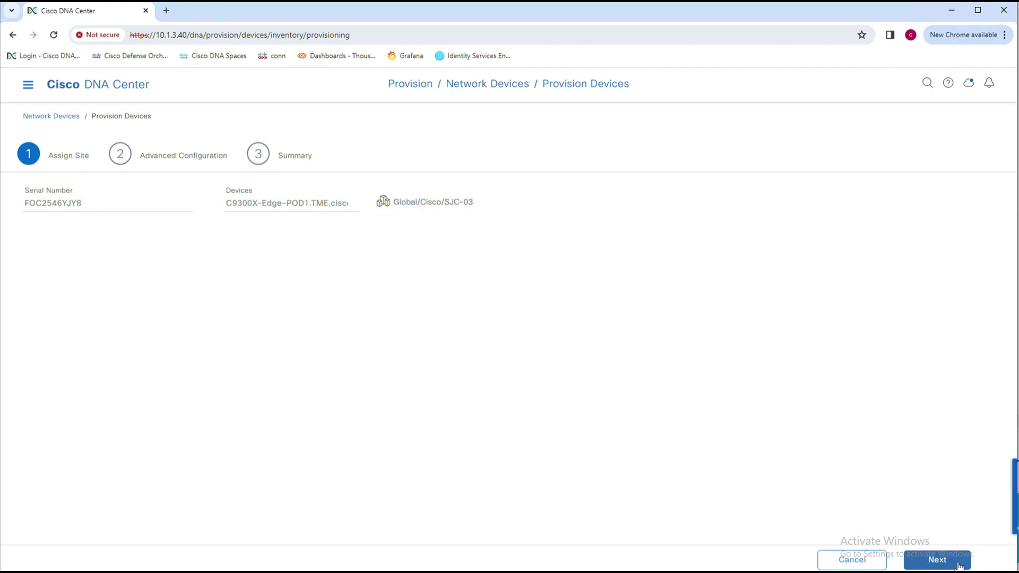
pyautogui.click(936, 559)
pyautogui.click(189, 306)
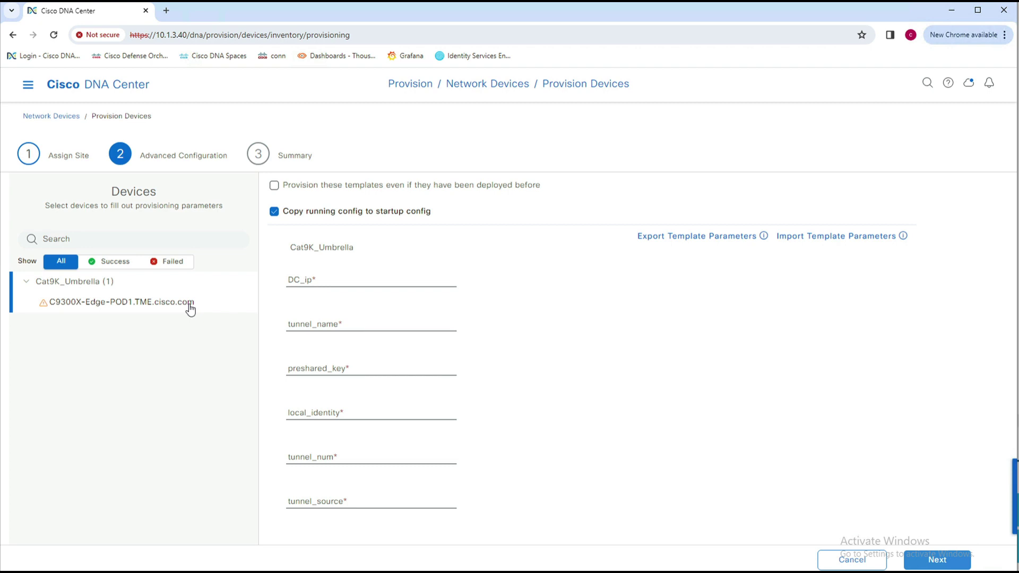
# Enter DC_ip 146.112.66.8, tunnel_name site-umb-tunnel and the preshared key.
pyautogui.click(337, 279)
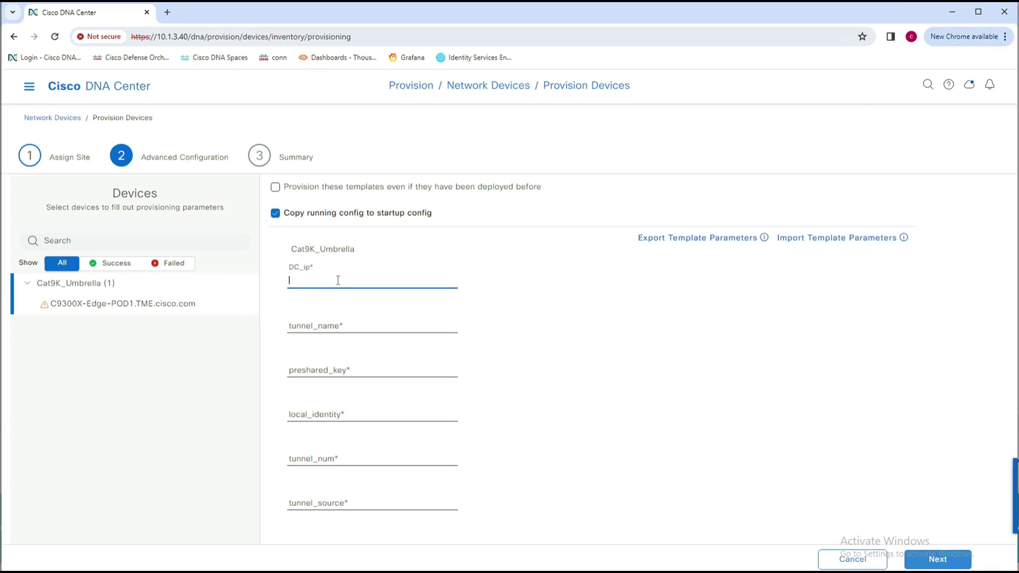
pyautogui.write('146.112.66.8')
pyautogui.click(316, 325)
pyautogui.write('site')
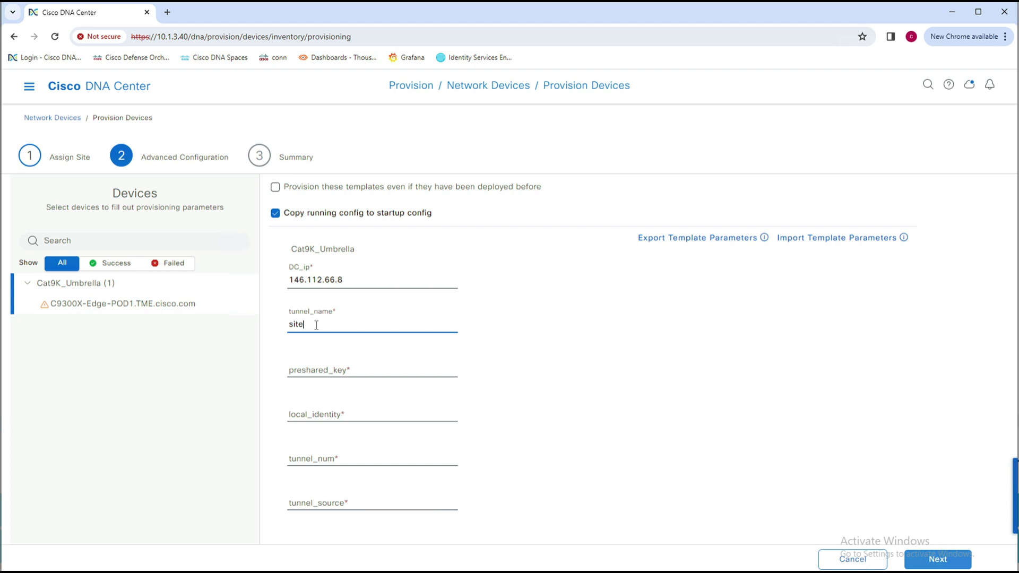
pyautogui.write('-umb-tunnel')
pyautogui.click(331, 372)
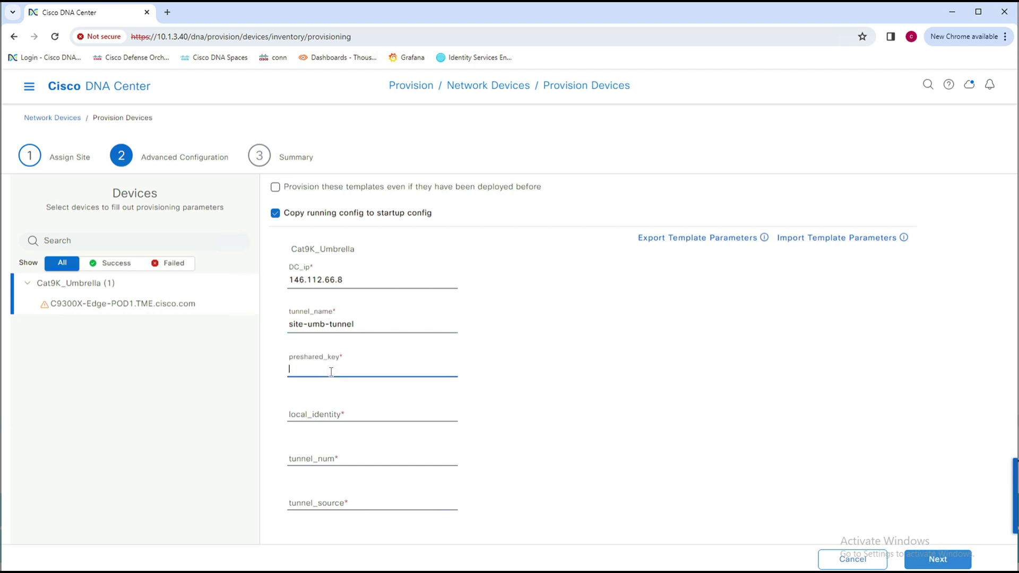
pyautogui.write('Cisco12345Cis')
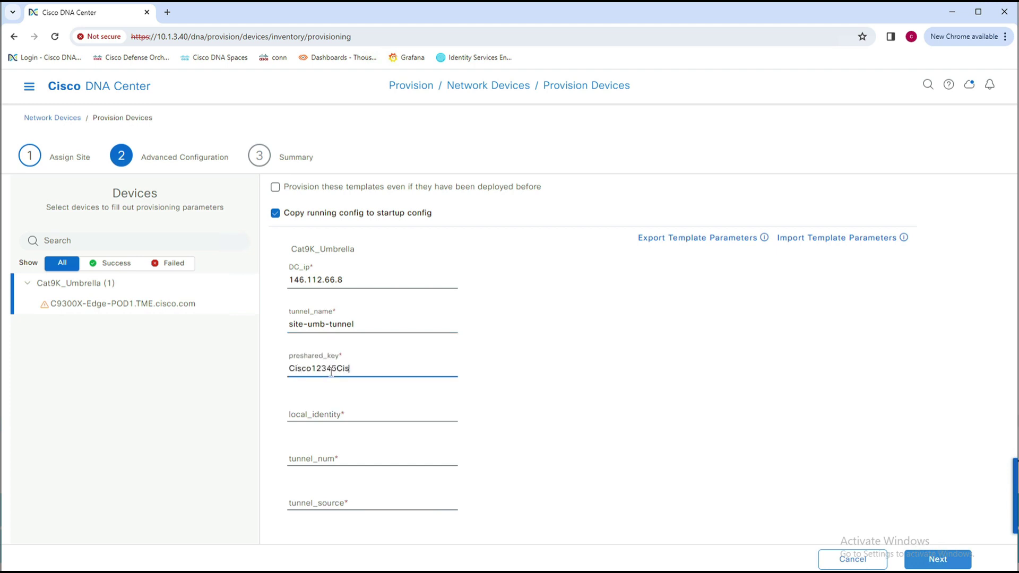
pyautogui.write('co12345')
# Paste the local_identity, set tunnel_num 10 and tunnel_source vlan1, and allow re-provisioning.
pyautogui.click(346, 414)
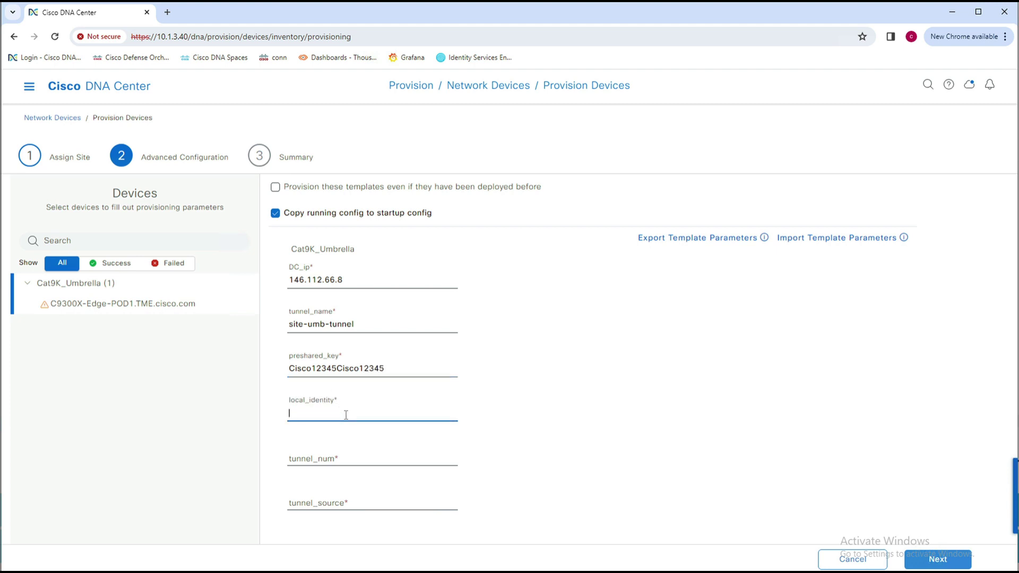
pyautogui.hotkey('ctrl', 'v')
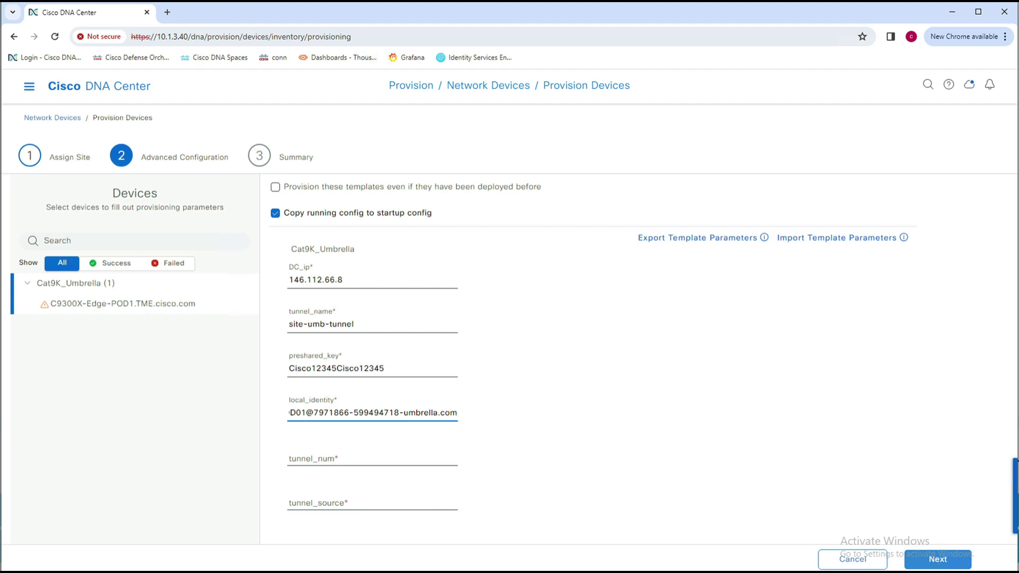
pyautogui.click(425, 459)
pyautogui.write('10')
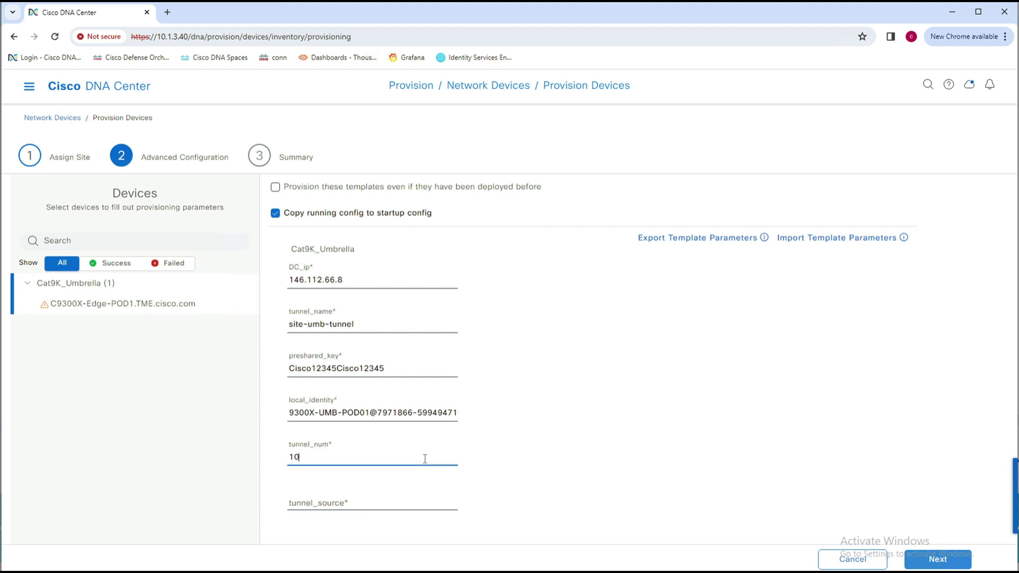
pyautogui.click(328, 505)
pyautogui.write('vlan')
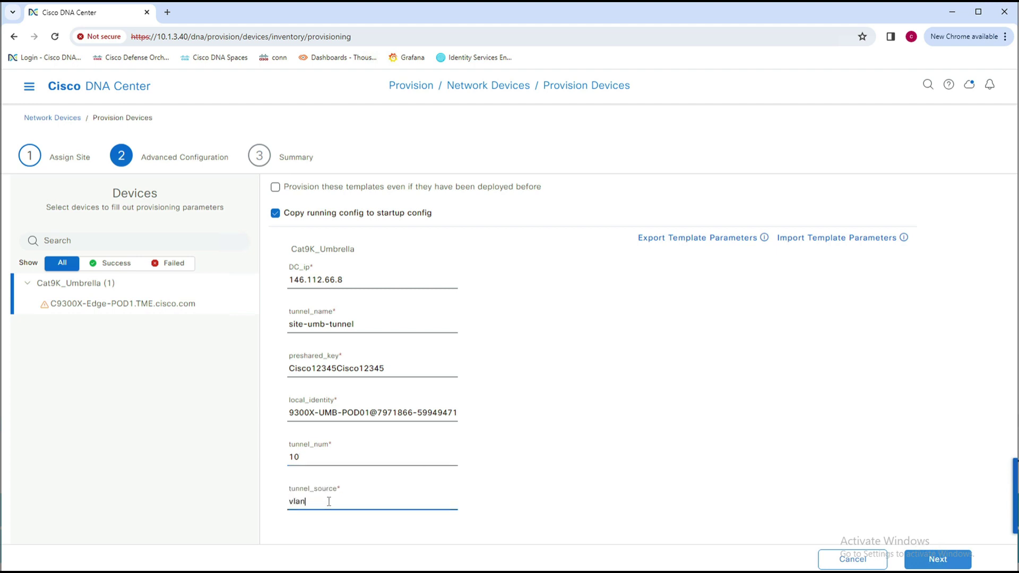
pyautogui.write('1')
pyautogui.click(275, 187)
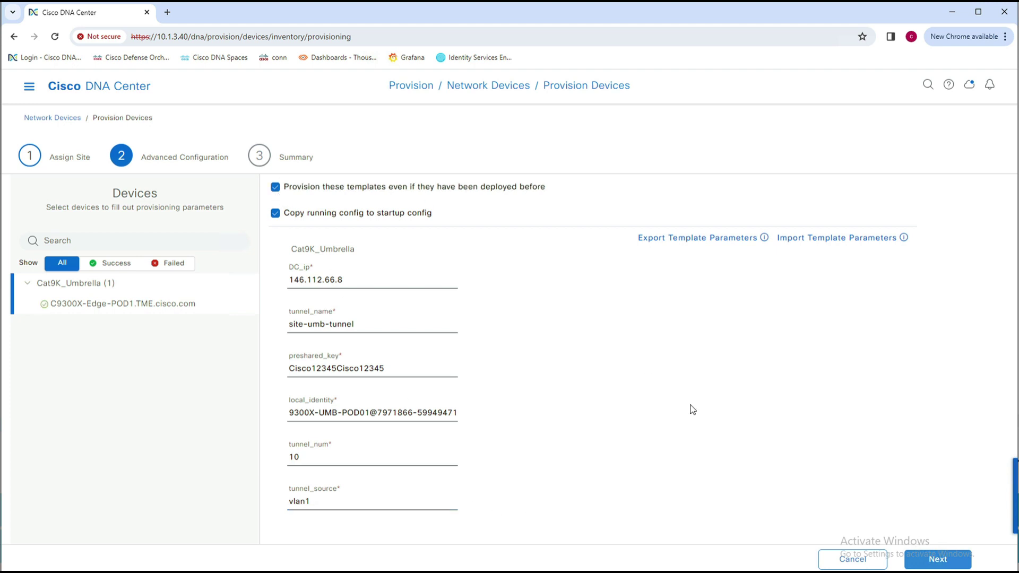
# Review the Summary and deploy the Cat9K_Umbrella configuration to C9300X-Edge-POD1 immediately.
pyautogui.click(944, 561)
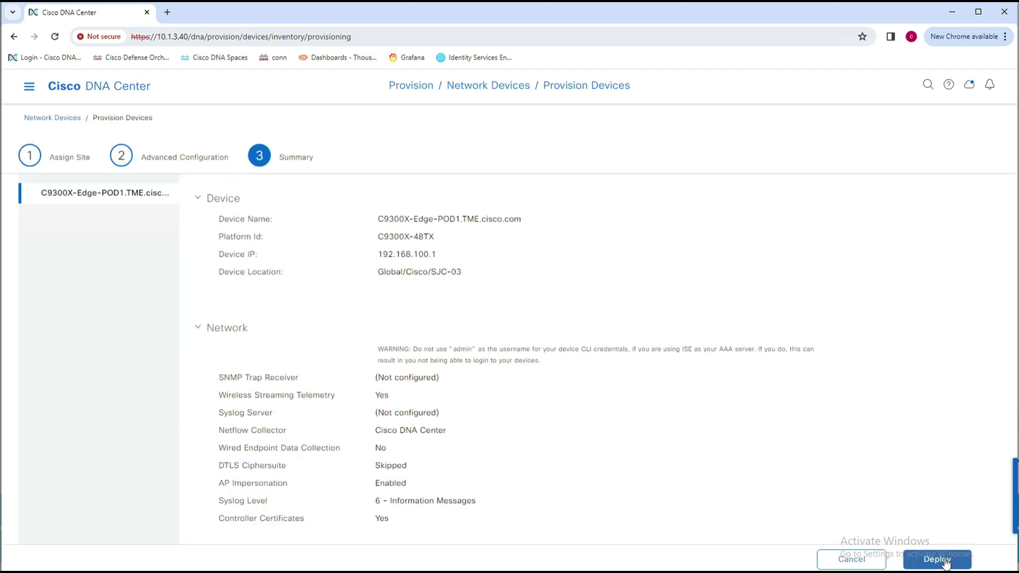
pyautogui.scroll(-1, 884, 481)
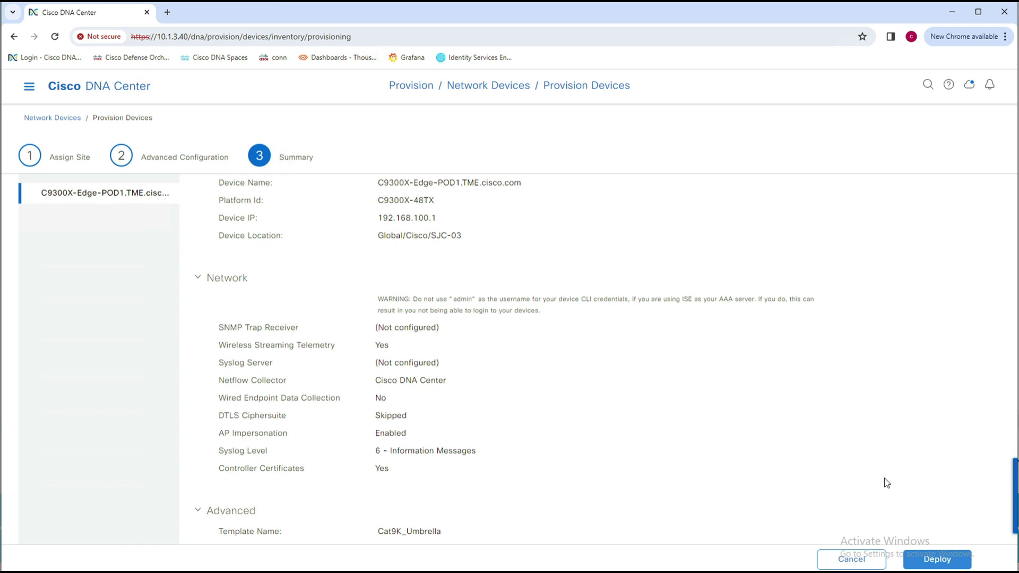
pyautogui.click(961, 561)
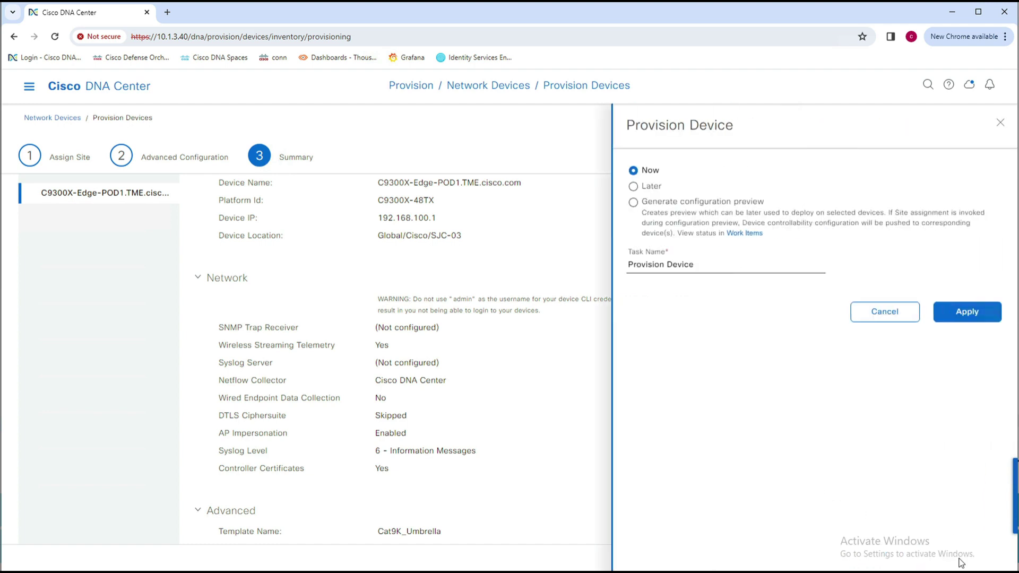
pyautogui.click(960, 317)
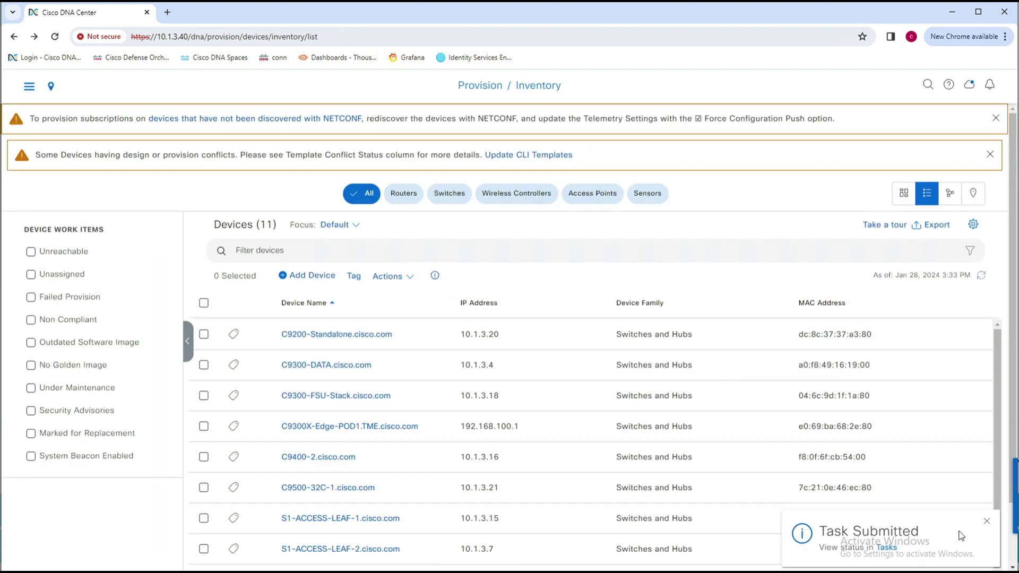
# Open and refresh the task list, confirming the Provision Device task for C9300X-Edge-POD1 shows Success.
pyautogui.click(891, 552)
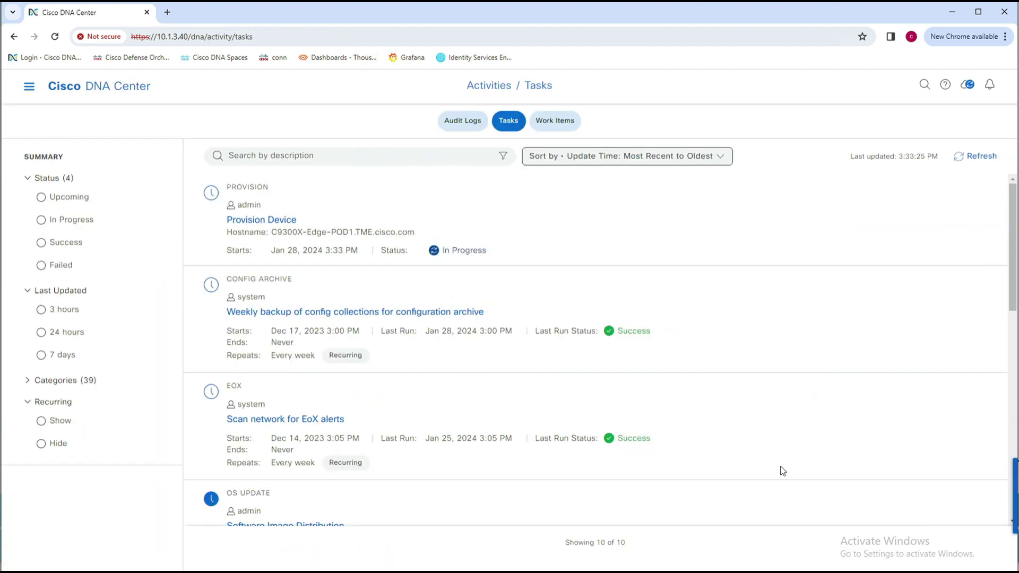
pyautogui.click(976, 159)
pyautogui.moveTo(633, 253); pyautogui.dragTo(576, 257)
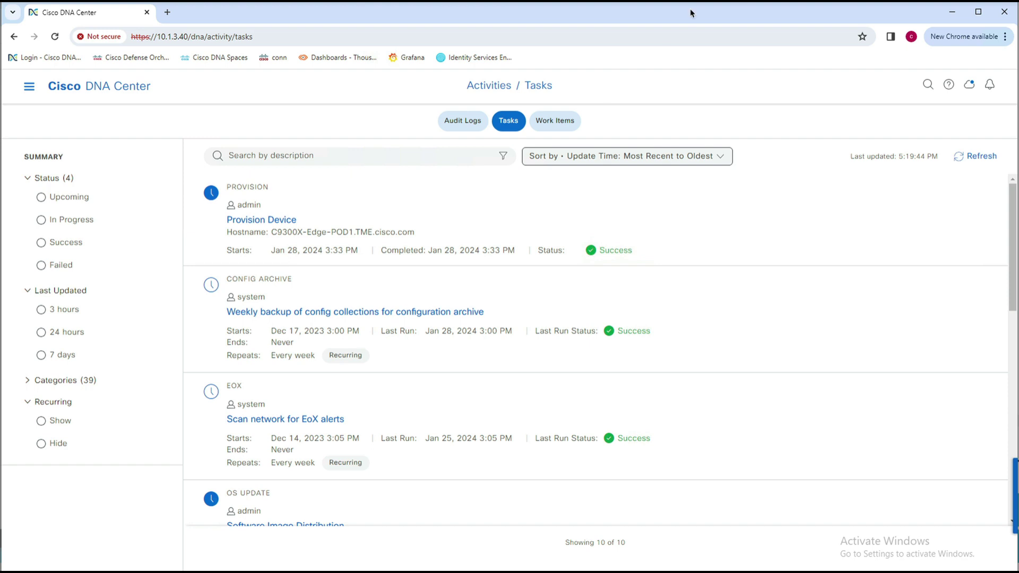
pyautogui.click(29, 93)
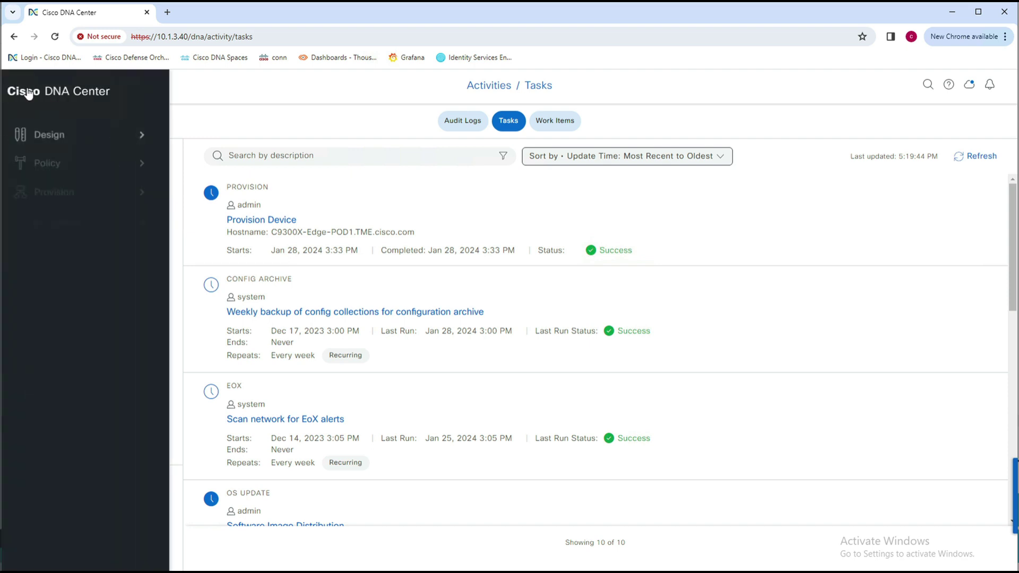
# Run 'show crypto session interface tunnel10' in Command Runner on C9300X-Edge-POD1.
pyautogui.moveTo(68, 194)
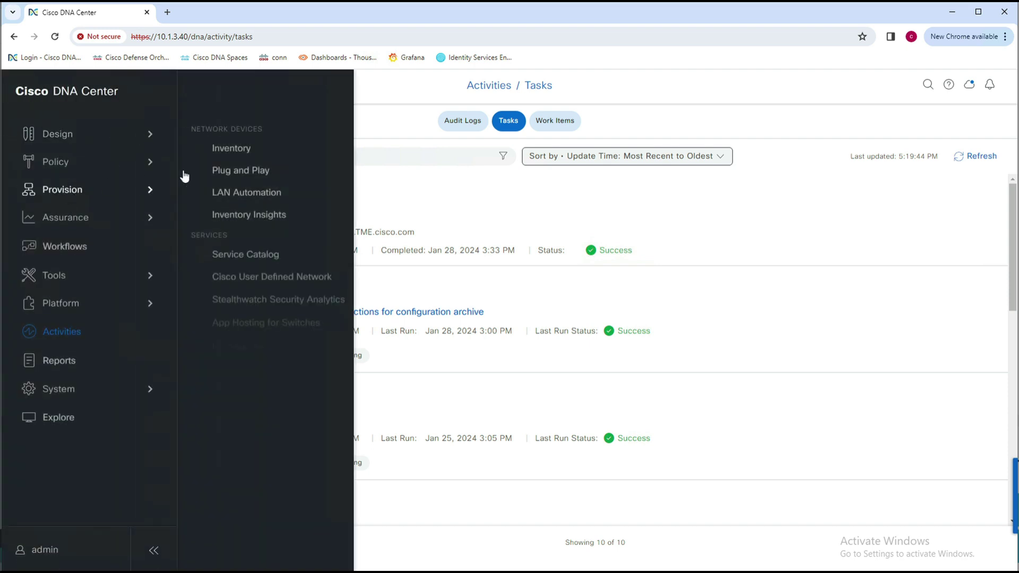
pyautogui.click(241, 152)
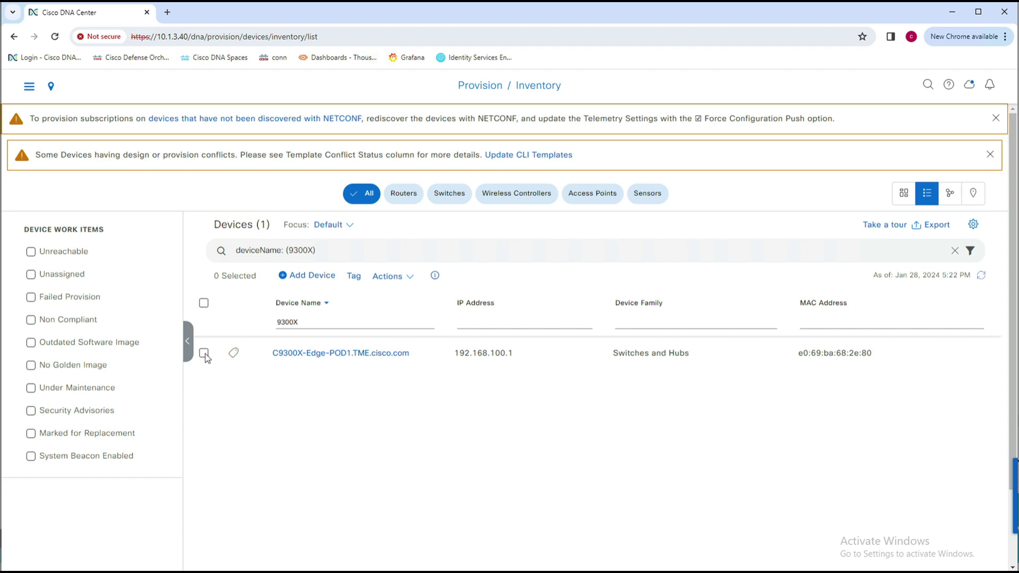
pyautogui.click(203, 353)
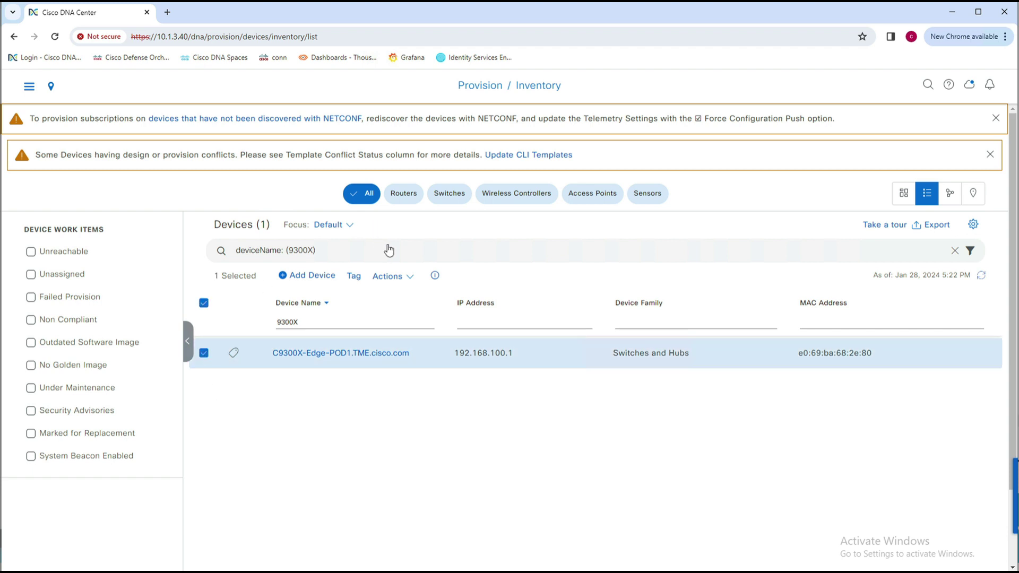
pyautogui.click(408, 277)
pyautogui.moveTo(417, 329)
pyautogui.moveTo(418, 445)
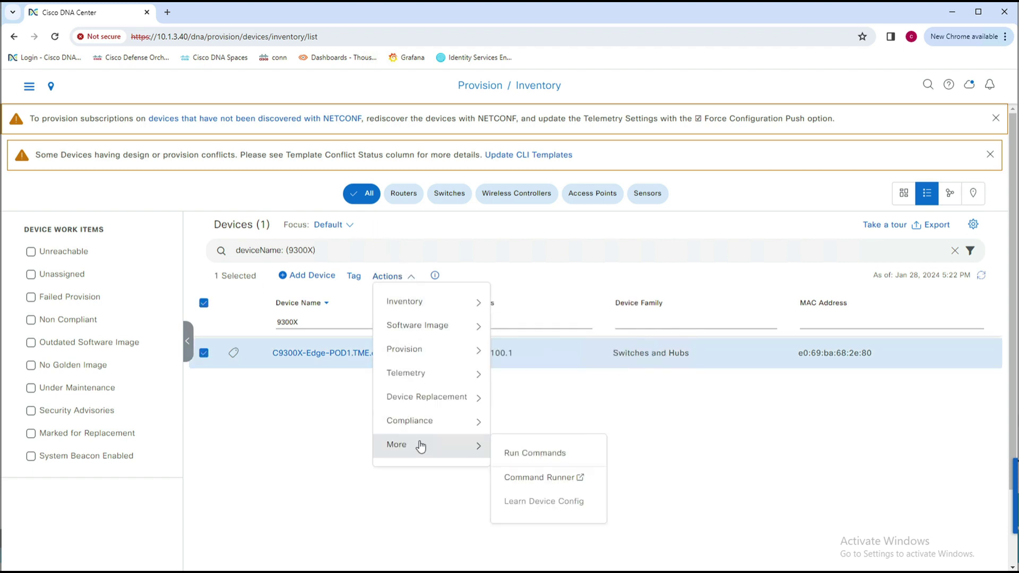
pyautogui.click(534, 454)
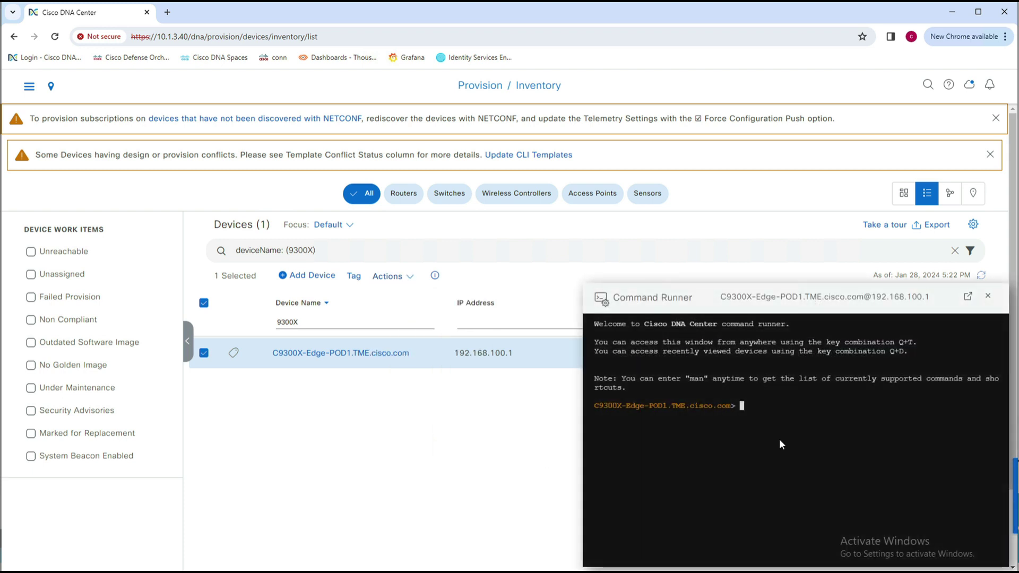
pyautogui.write('crypto session interface')
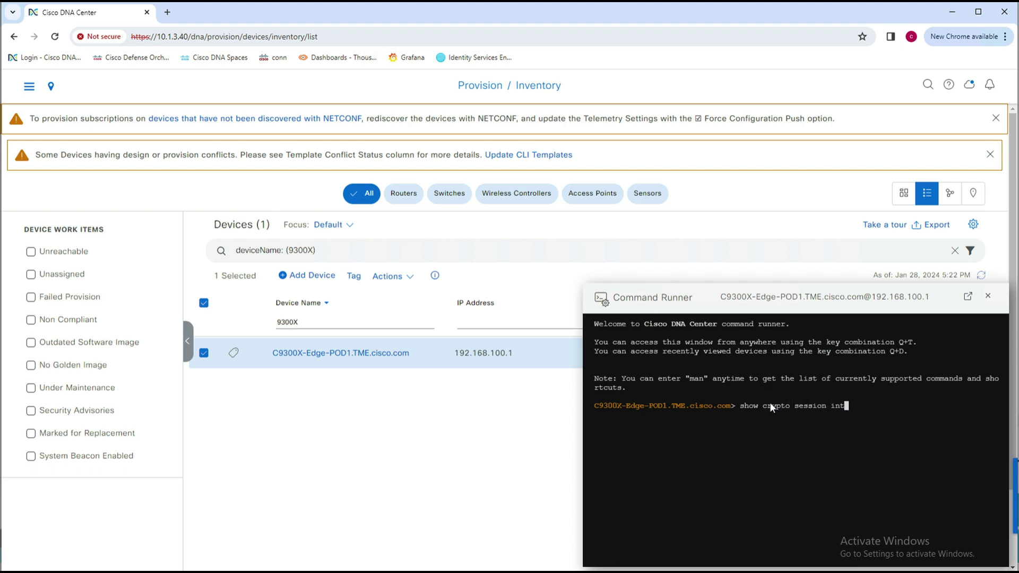
pyautogui.write(' tunnel10')
pyautogui.press('Return')
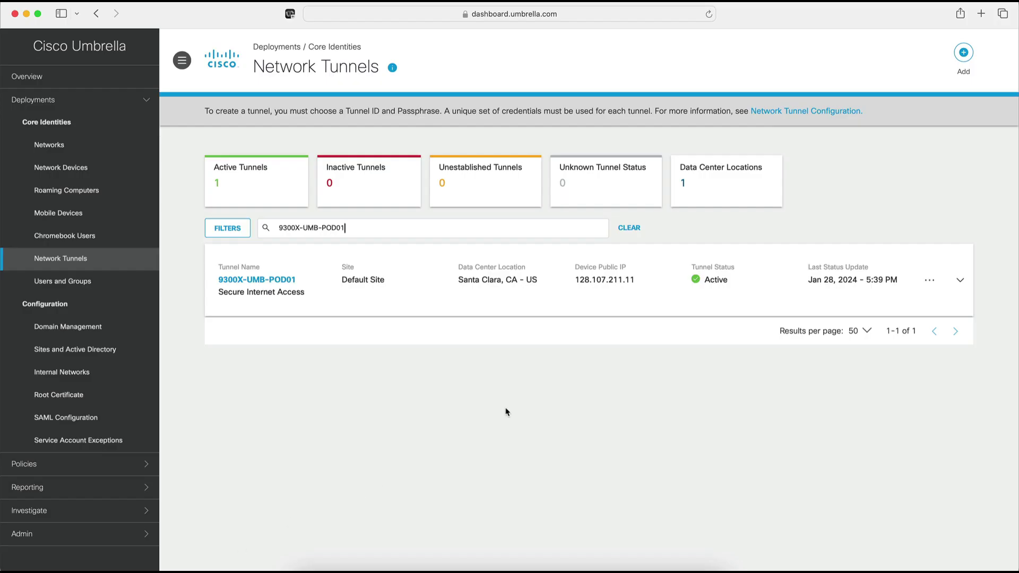
# Highlight the Active status of the 9300X-UMB-POD01 tunnel in Umbrella's Network Tunnels list.
pyautogui.moveTo(705, 287); pyautogui.dragTo(738, 287)
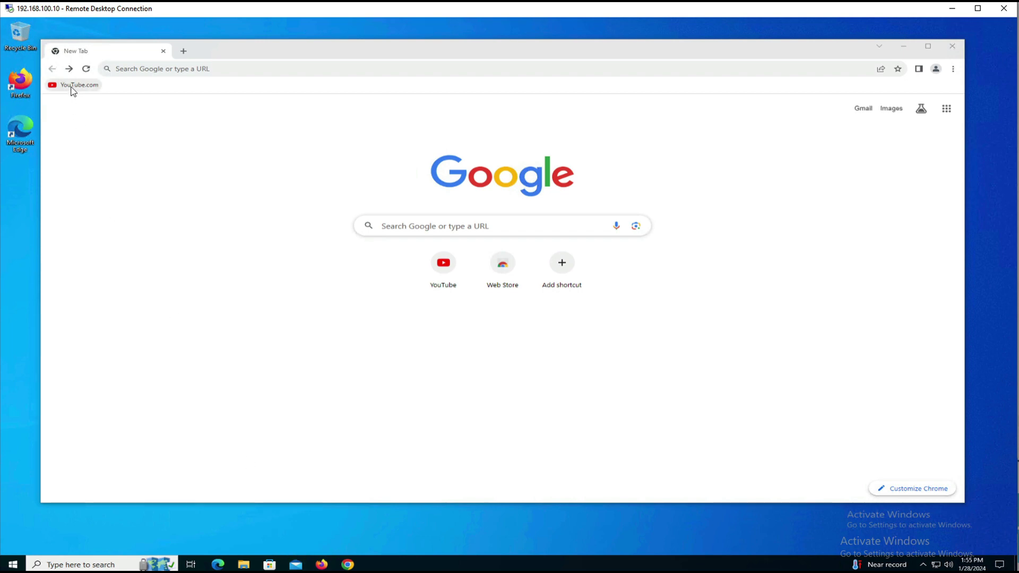
pyautogui.click(73, 88)
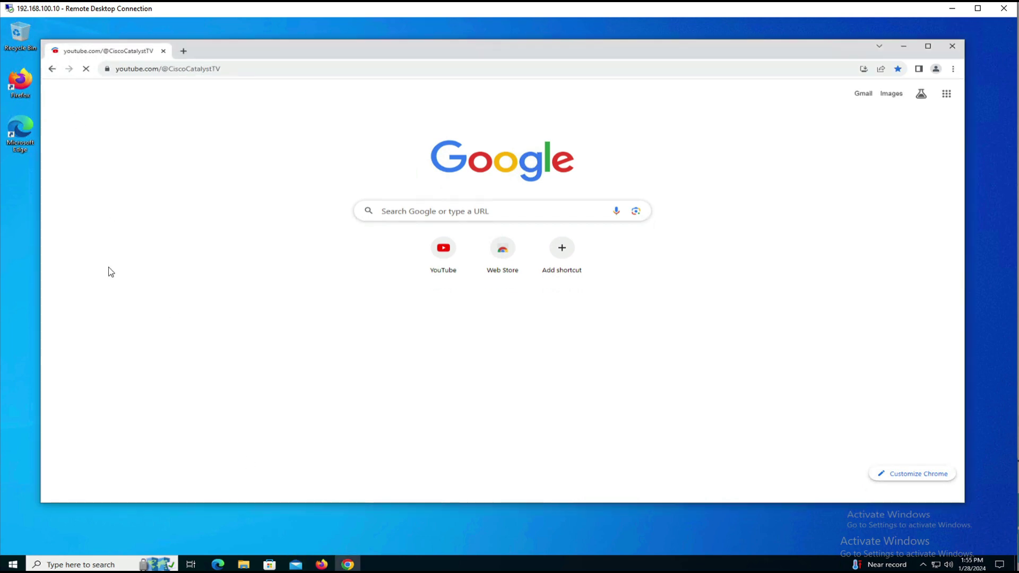